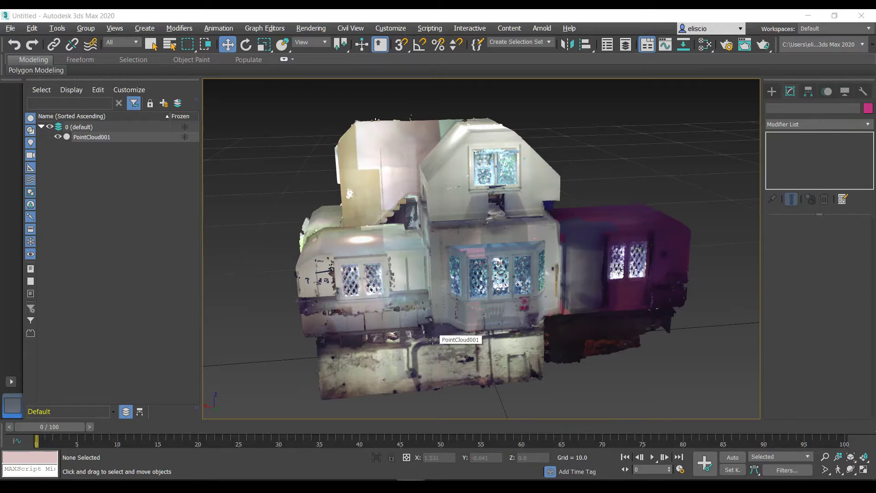
Zoom and orbit to view the house point cloud from above
scroll(432, 340, "up", 3)
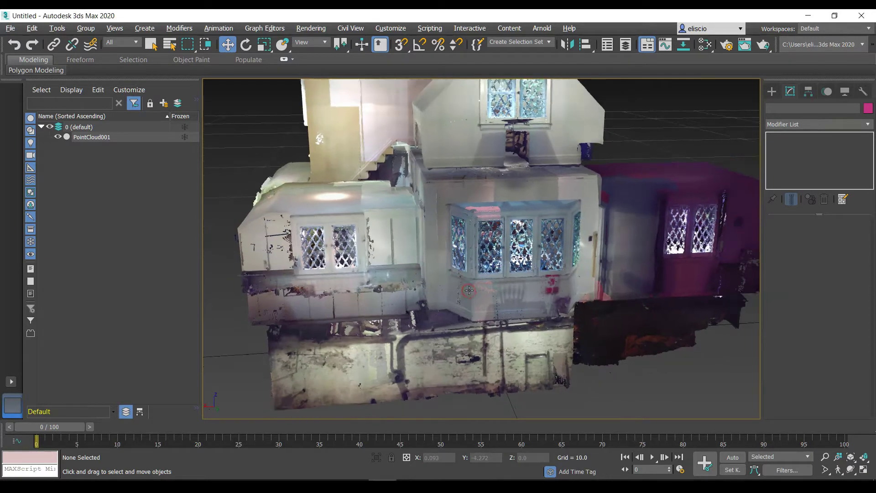
scroll(469, 290, "down", 5)
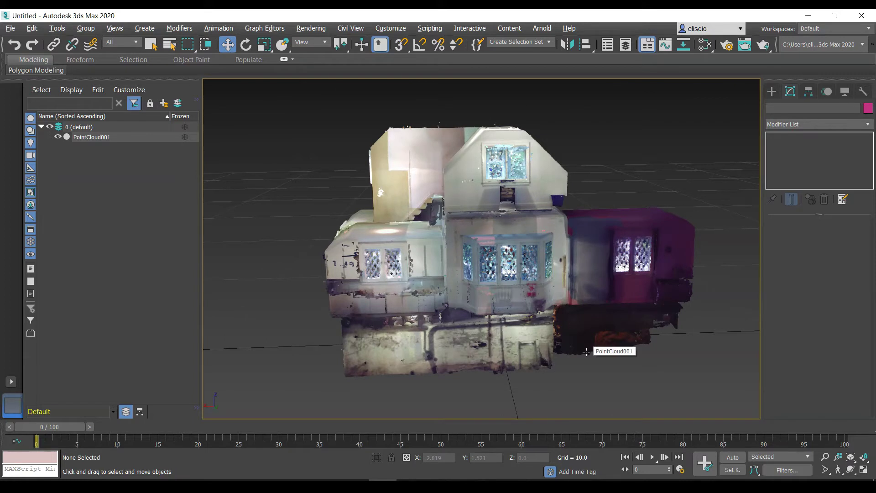
middle_click_drag(532, 319, 484, 352, "alt")
scroll(495, 352, "up", 2)
Set the Create panel's Helpers category to Clouds2Max
left_click(772, 91)
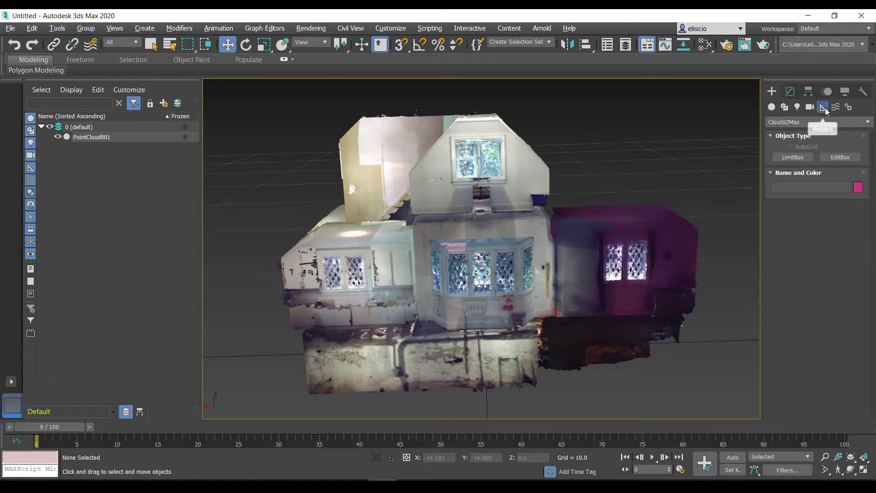
left_click(798, 123)
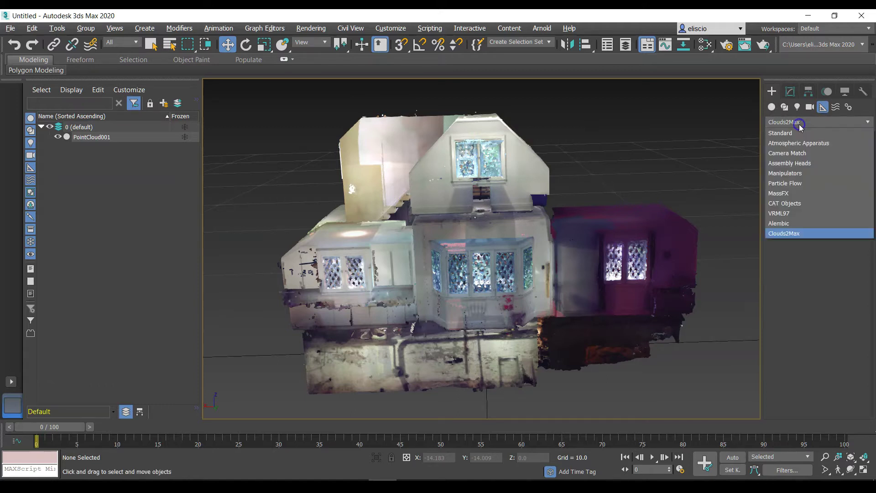
left_click(800, 234)
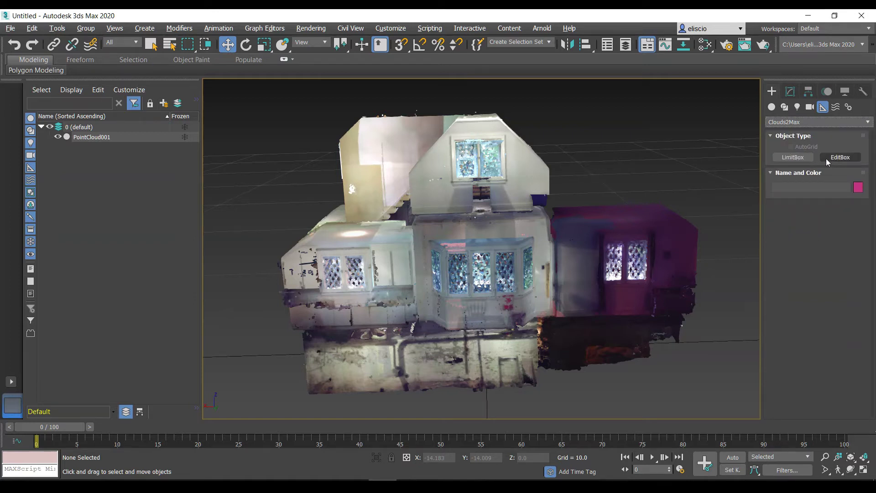
Draw a LimitBox, C2M_ClipBox001, out from the centre of the house point cloud
left_click(789, 157)
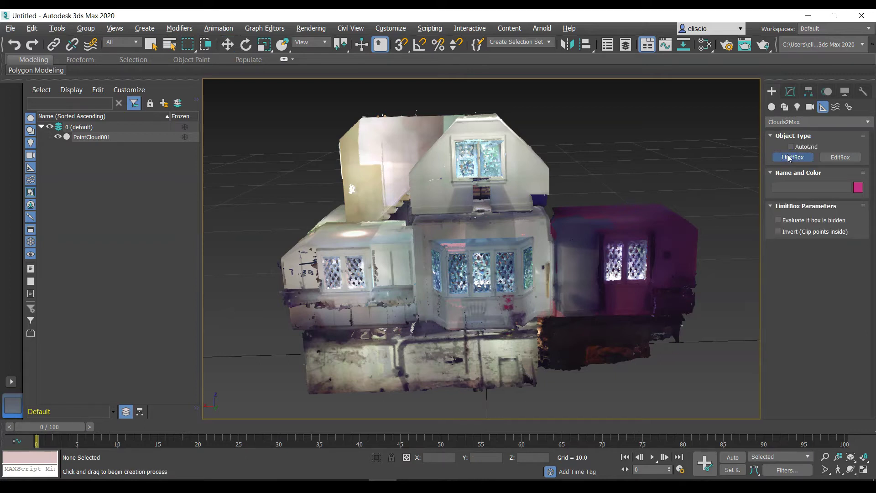
scroll(527, 292, "down", 5)
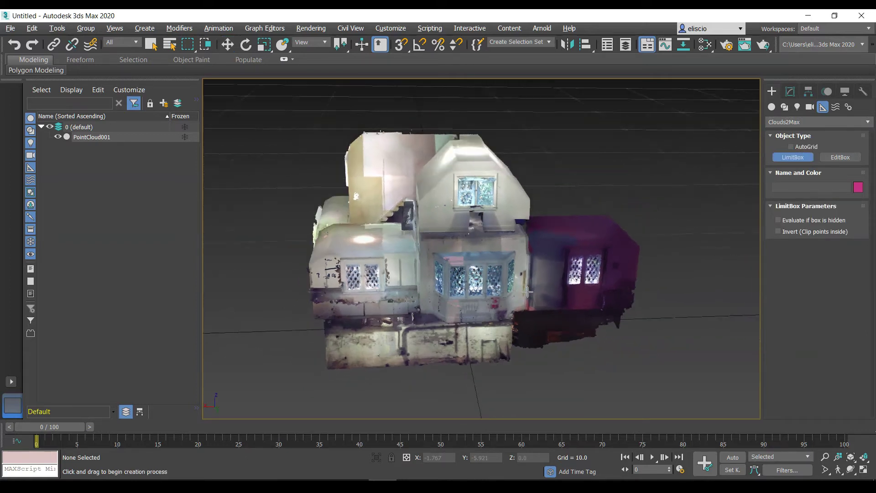
middle_click_drag(527, 292, 509, 298, "alt")
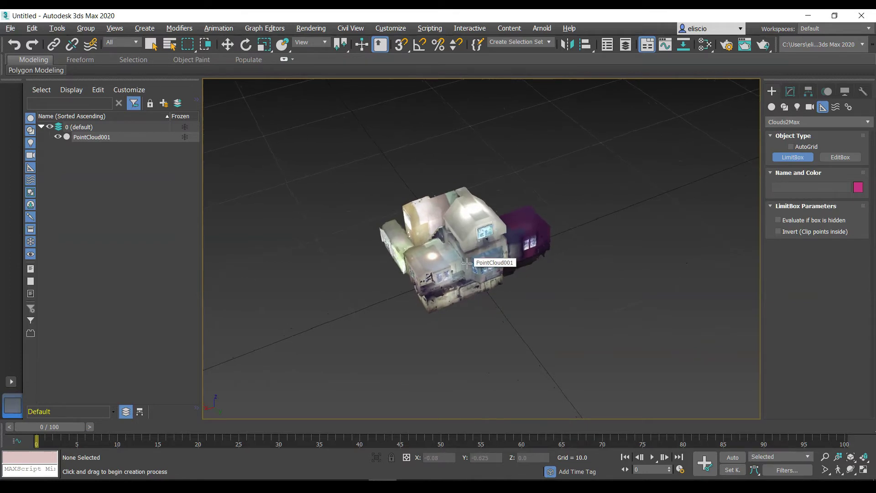
left_click_drag(467, 263, 521, 323)
middle_click_drag(559, 247, 481, 248, "alt")
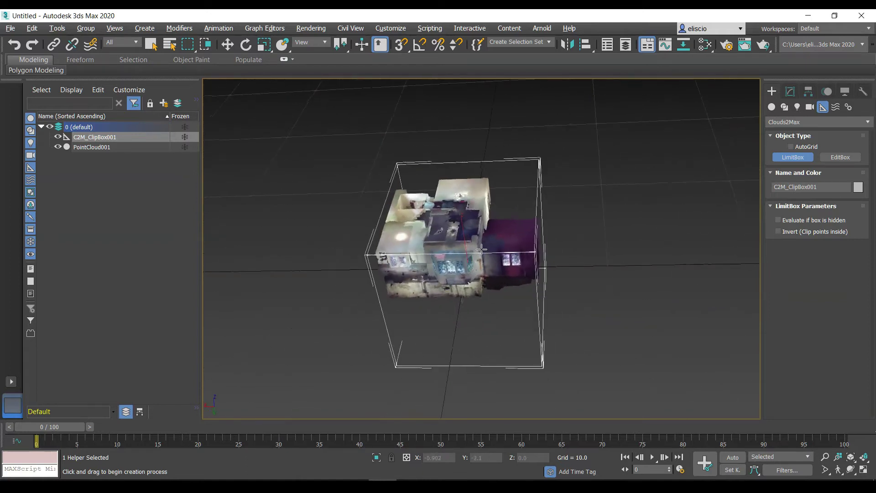
middle_click_drag(567, 240, 567, 238, "alt")
right_click(568, 241)
middle_click_drag(495, 245, 499, 244, "alt")
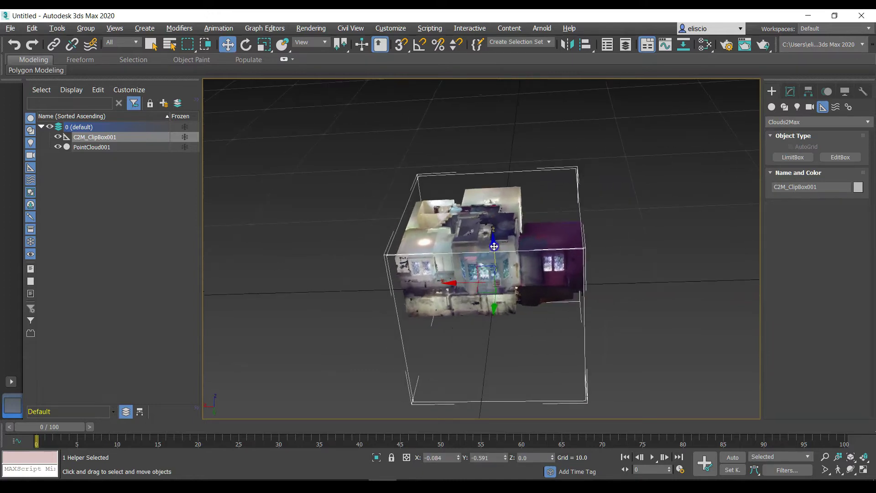
Raise the clip box along Z and nudge it sideways
left_click_drag(494, 247, 501, 197)
middle_click_drag(500, 265, 526, 248, "alt")
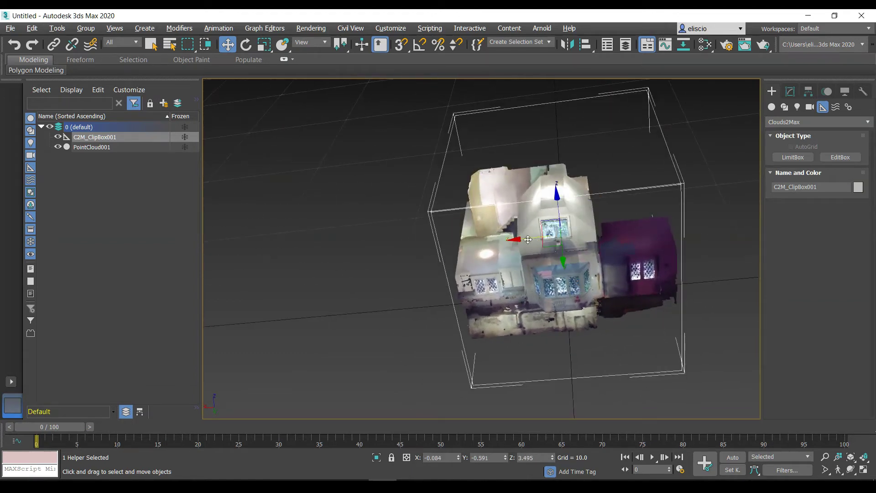
mouse_move(527, 239)
left_mouse_down()
mouse_move(510, 238)
mouse_move(534, 233)
left_mouse_up()
middle_click_drag(533, 233, 514, 246, "alt")
Widen the clip box along X and Y and recentre it at X 0.273, Y 0.072, Z 3.743
key("t")
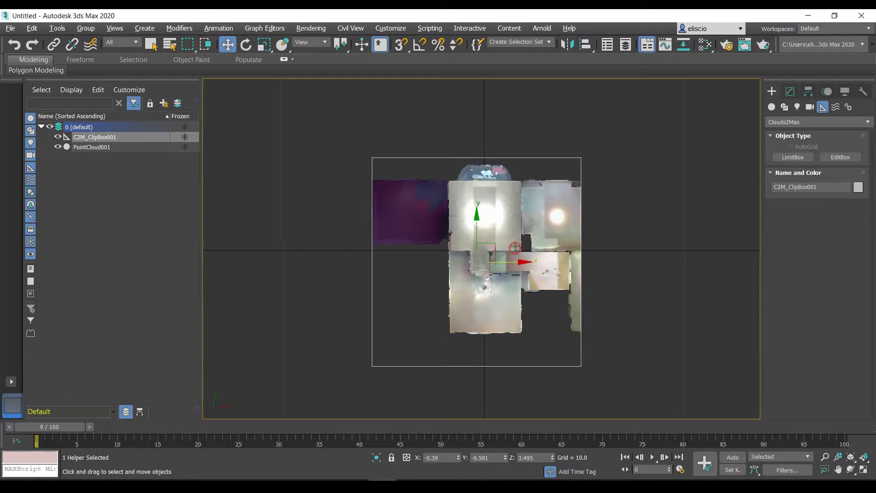
key("r")
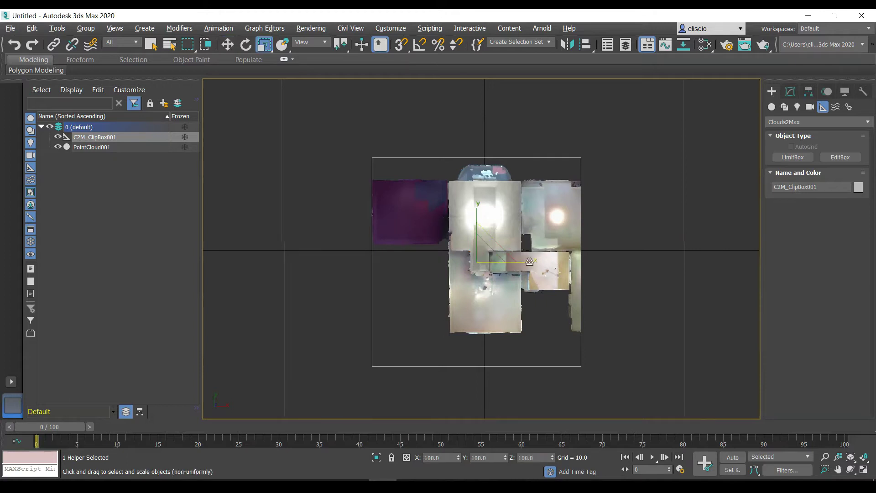
left_click_drag(529, 263, 540, 261)
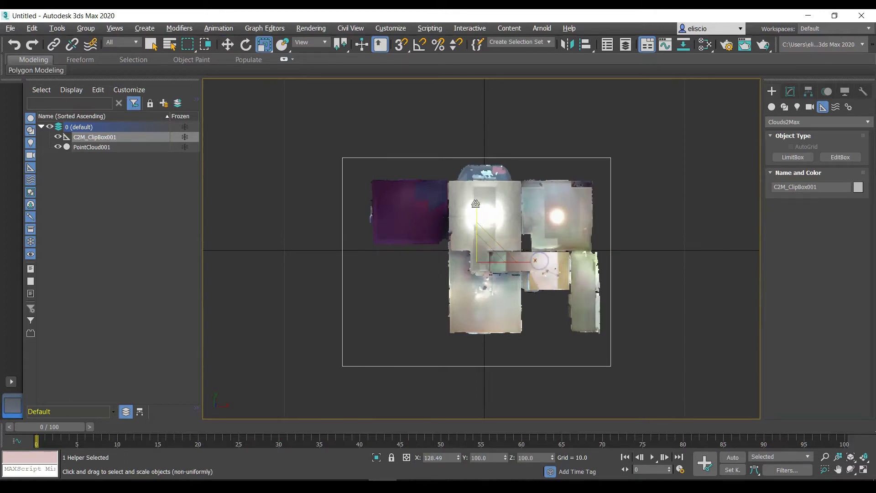
left_click_drag(477, 209, 478, 210)
key("w")
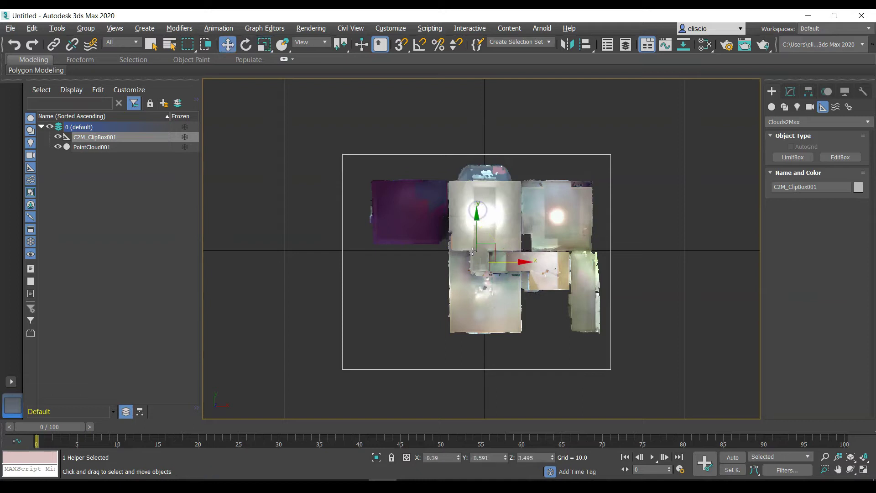
left_click_drag(496, 250, 508, 236)
key("f")
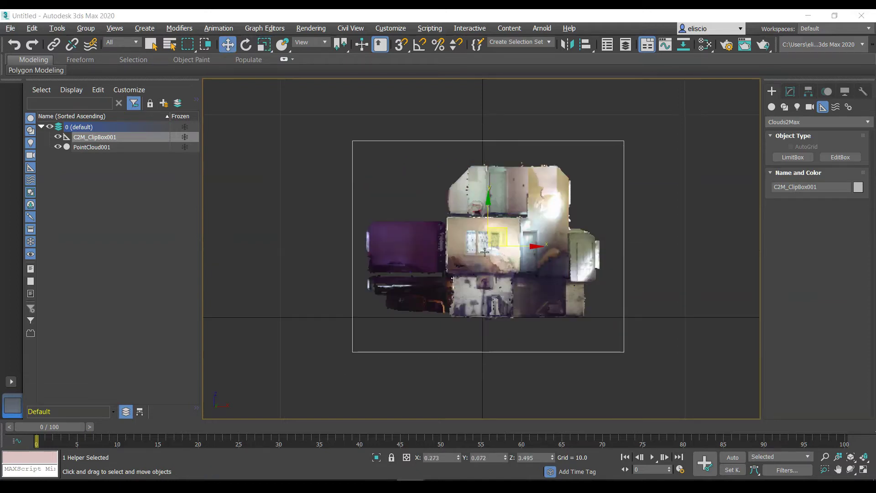
mouse_move(486, 201)
left_mouse_down()
mouse_move(487, 216)
mouse_move(493, 200)
left_mouse_up()
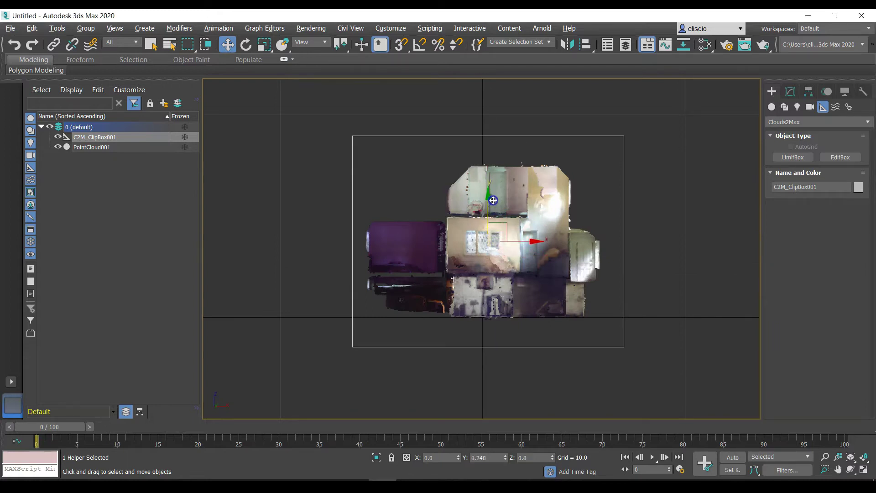
key("p")
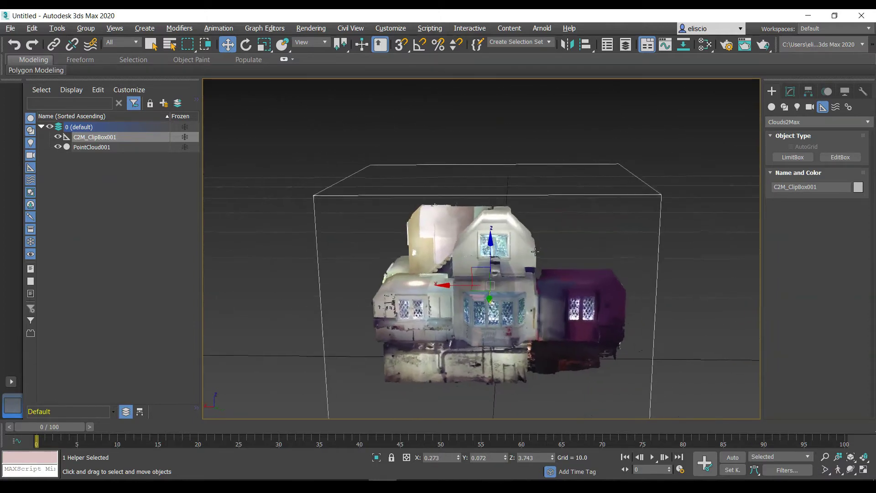
Lower the clip box to Z -1.136 so it encloses the whole house, then deselect it
middle_click_drag(535, 252, 491, 236, "alt")
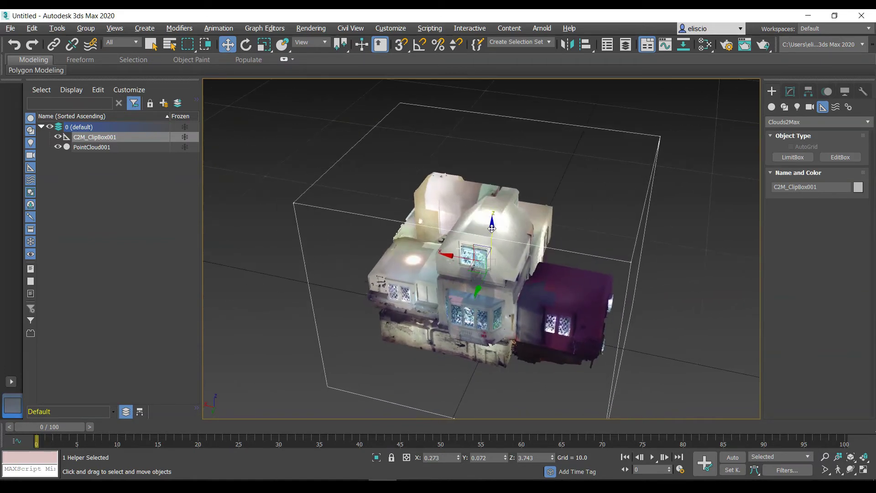
left_click_drag(492, 228, 499, 306)
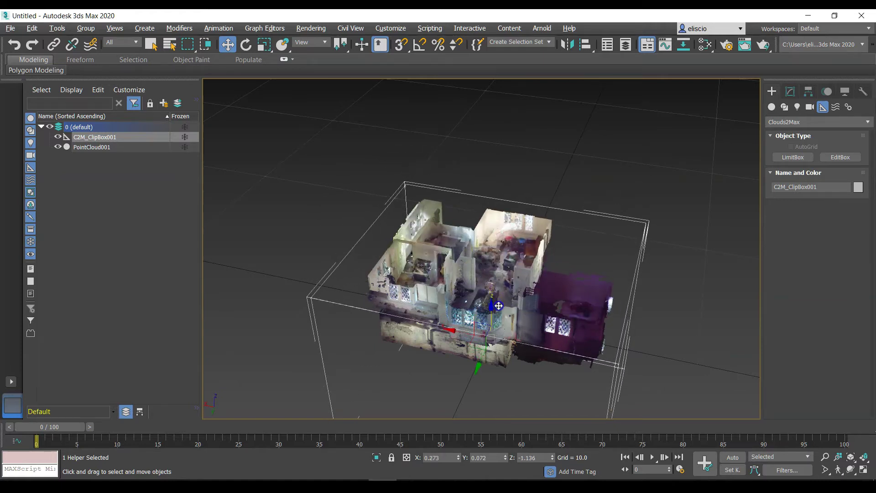
scroll(678, 342, "up", 10)
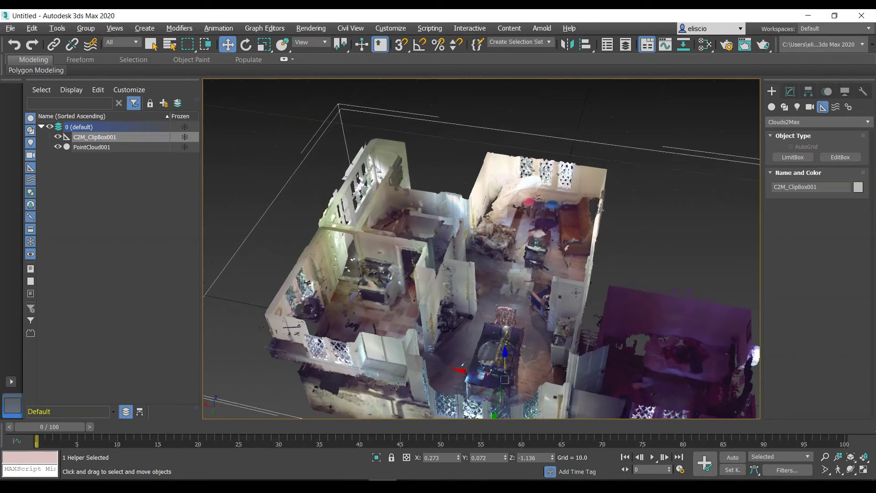
scroll(575, 293, "down", 10)
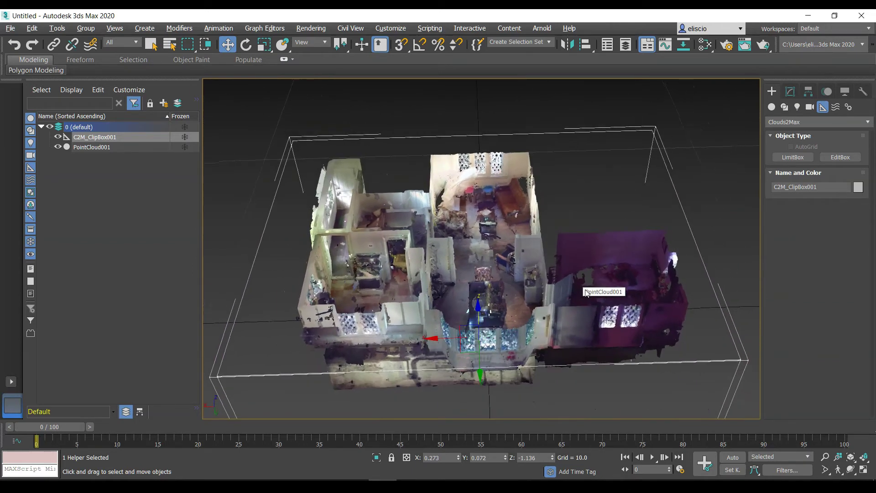
middle_click_drag(587, 293, 574, 263, "alt")
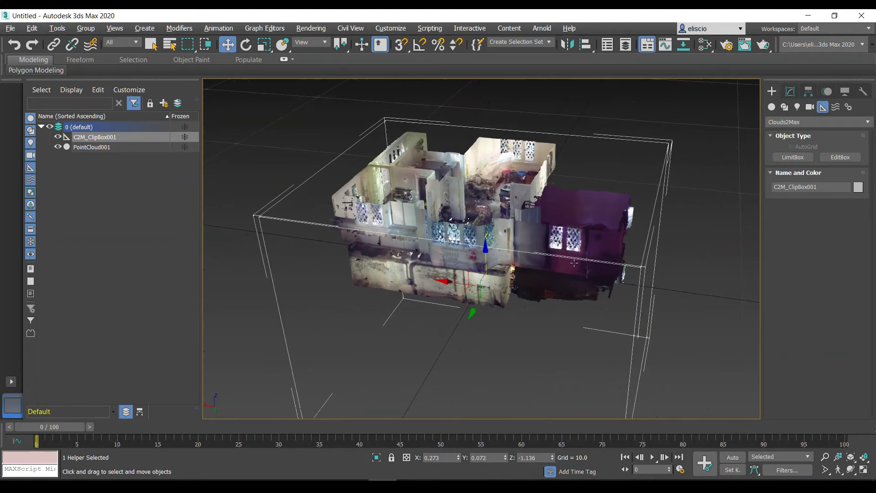
left_click(721, 281)
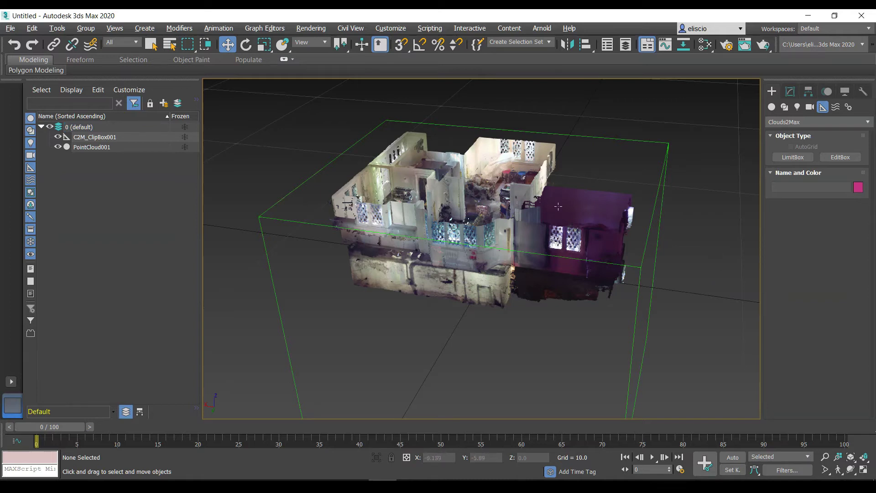
Hide C2M_ClipBox001 in the Scene Explorer and zoom in on the point cloud
left_click(88, 137)
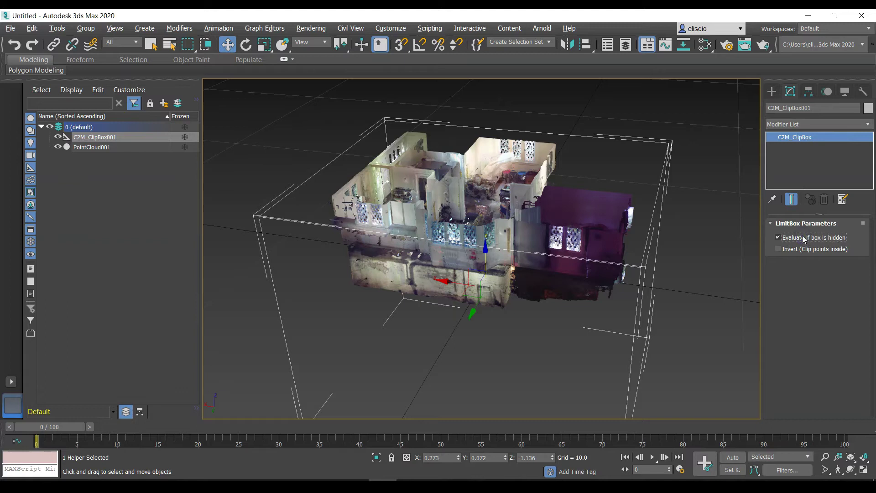
left_click(58, 137)
left_click(253, 193)
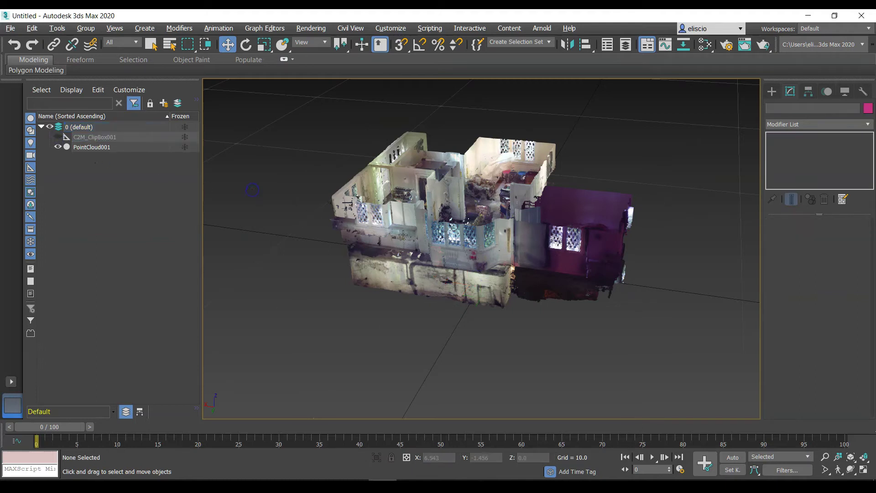
scroll(485, 227, "up", 5)
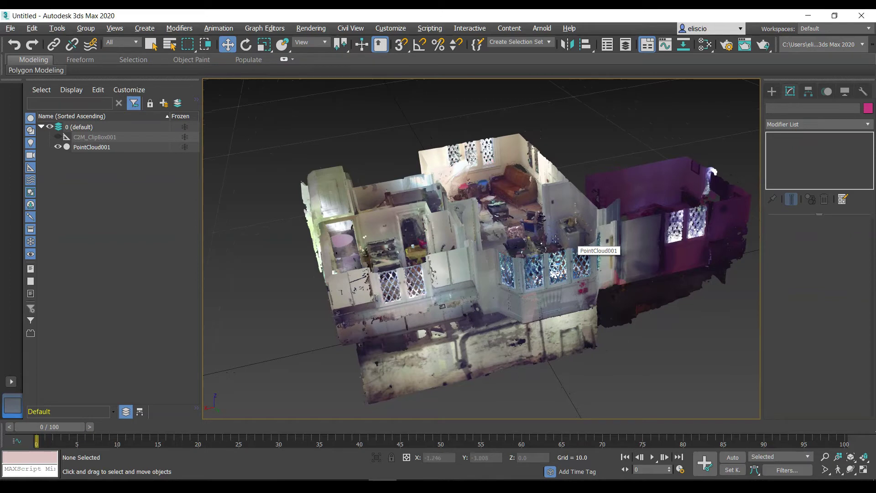
Unhide C2M_ClipBox001 and turn off its Invert (Clip points inside) option
left_click(58, 137)
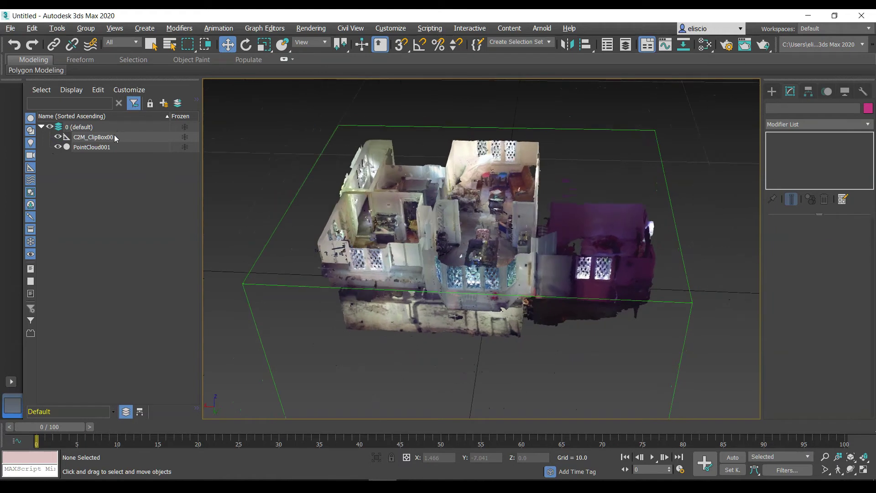
left_click(114, 136)
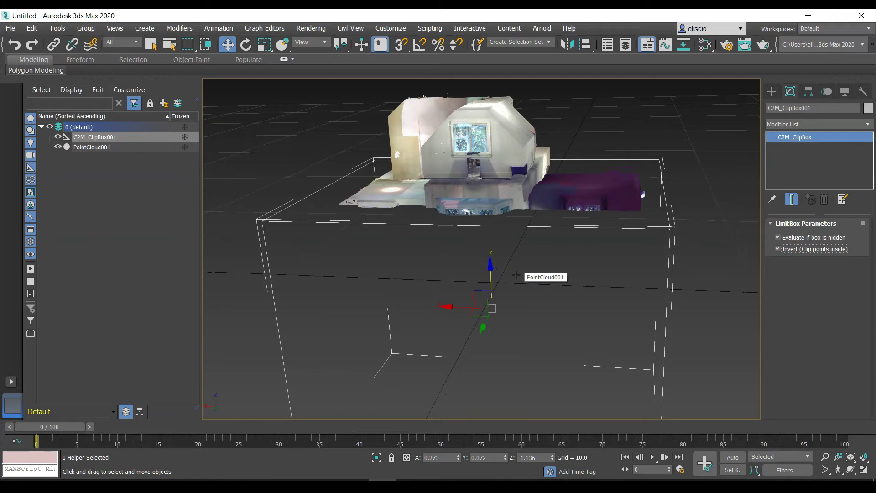
left_click(791, 250)
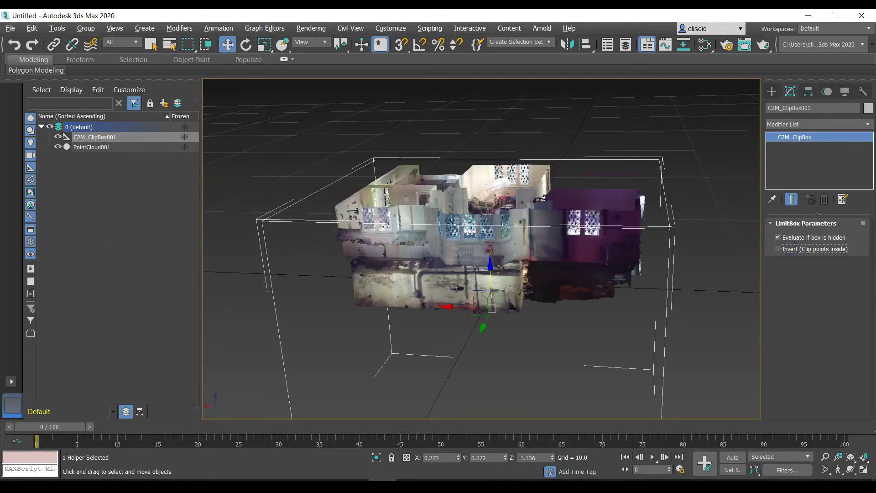
middle_click_drag(511, 192, 523, 208, "alt")
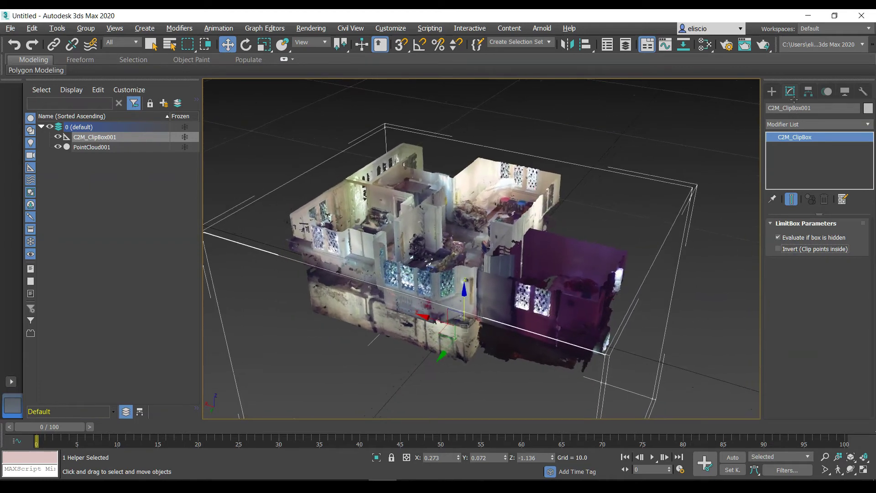
Create a second LimitBox, C2M_ClipBox002, and move it into the house at X 0.329, Y 0.588
left_click(773, 91)
left_click(793, 157)
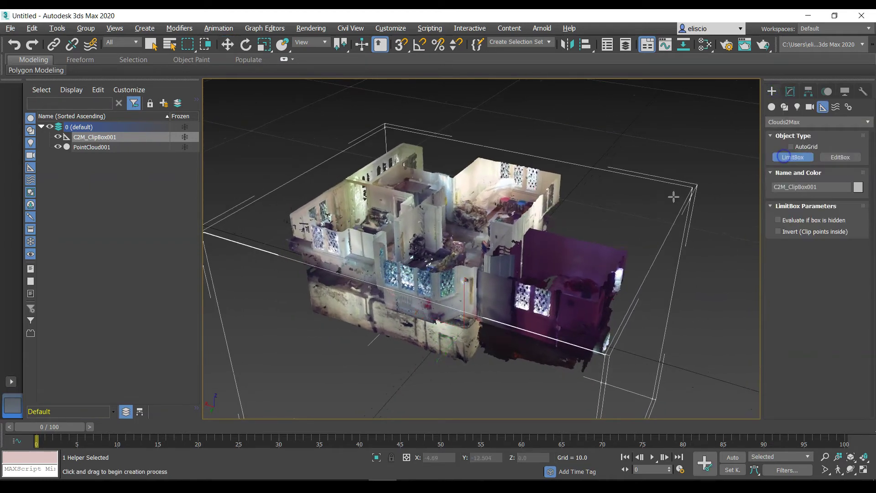
middle_click_drag(672, 196, 629, 239, "alt")
left_click_drag(629, 239, 656, 278)
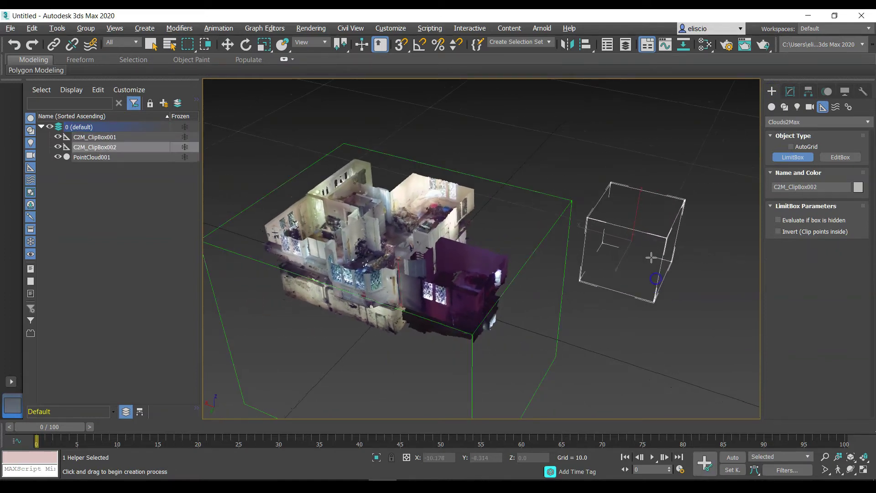
key("w")
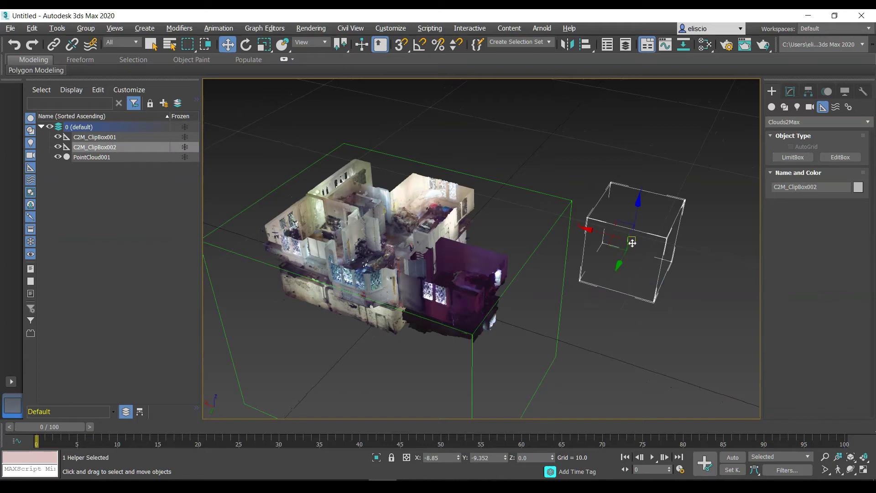
middle_click_drag(637, 265, 607, 260, "alt")
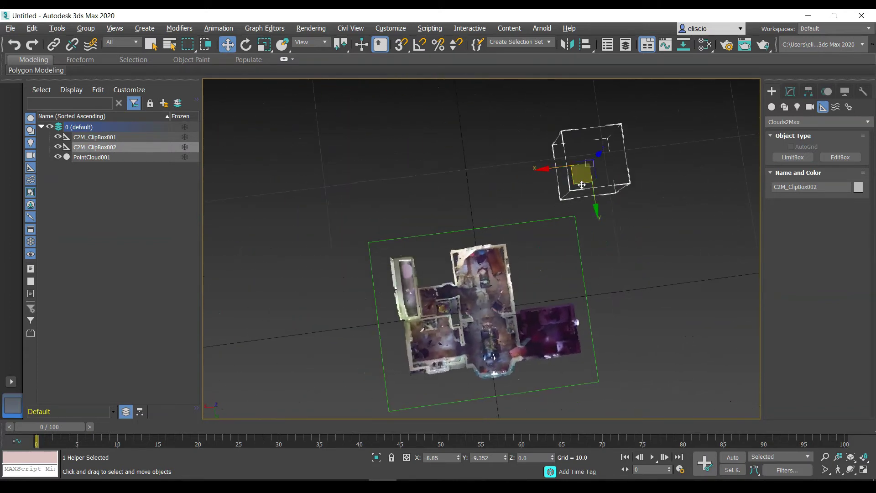
left_click_drag(580, 181, 470, 338)
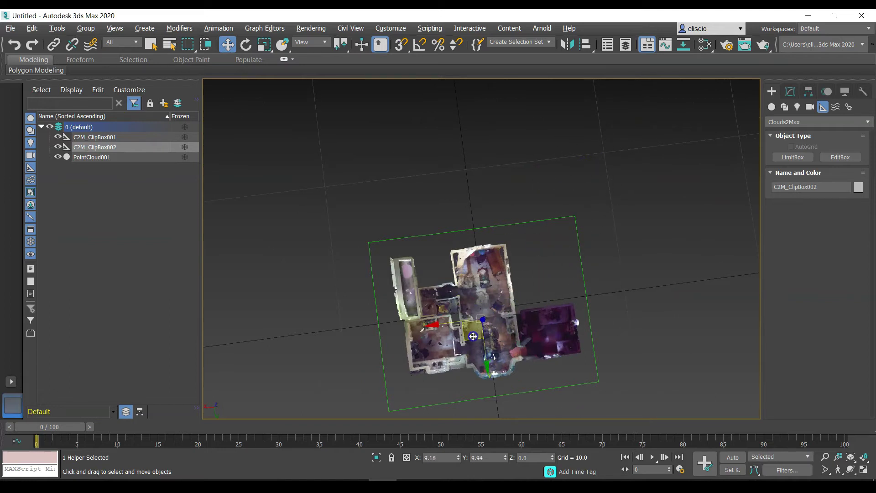
middle_click_drag(470, 337, 512, 334, "alt")
Undo the accidental move of PointCloud001
left_click(511, 334)
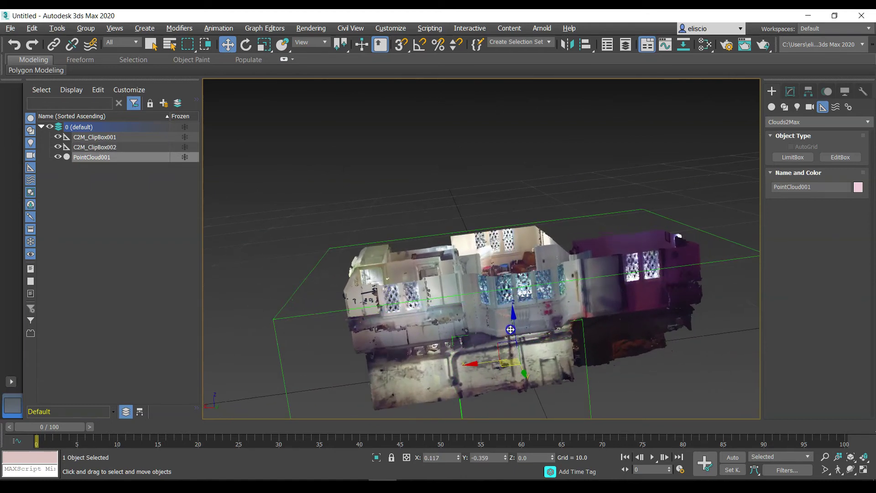
left_click_drag(510, 329, 514, 338)
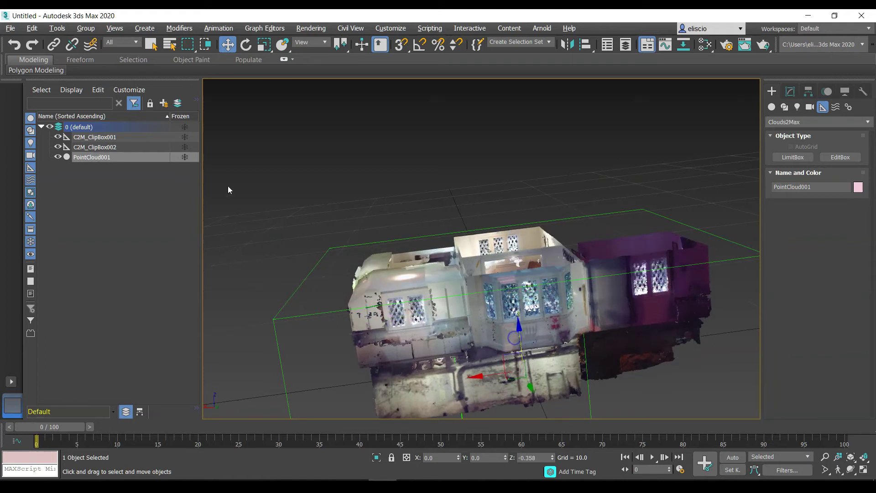
key("ctrl+z")
Raise C2M_ClipBox002 to Z 5.696 around the upper storey of the house
left_click(92, 147)
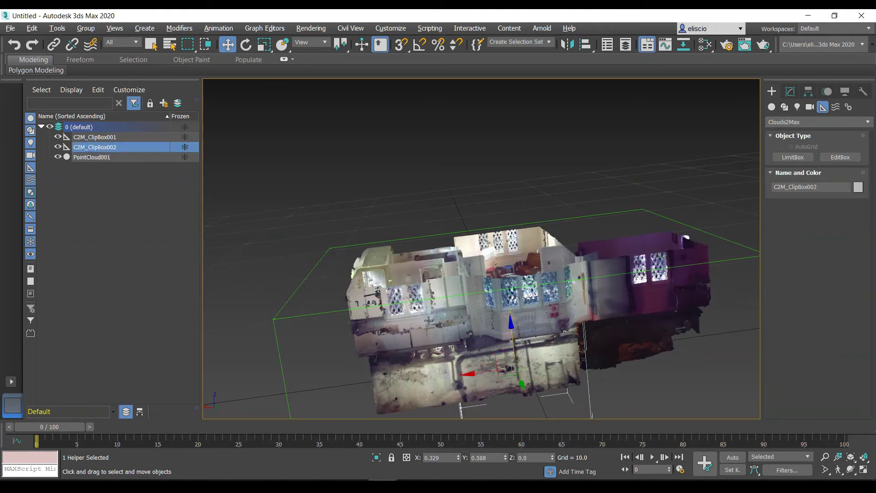
left_click_drag(513, 331, 508, 250)
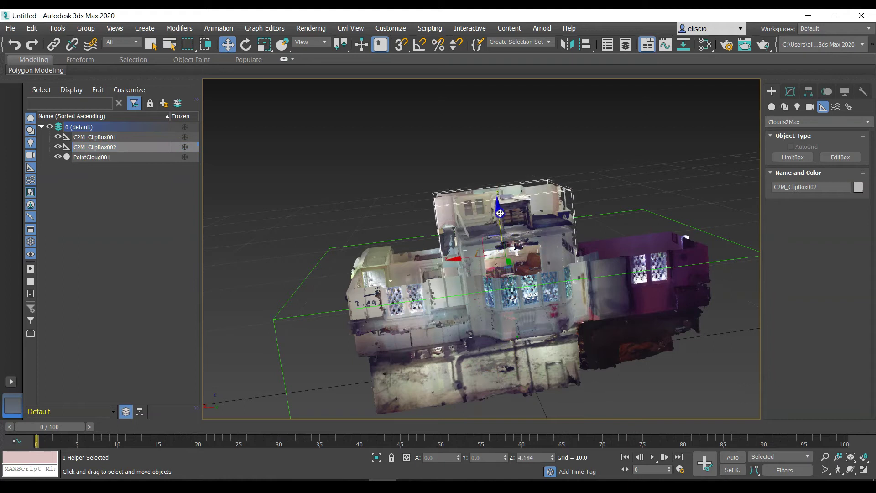
left_click_drag(500, 213, 493, 170)
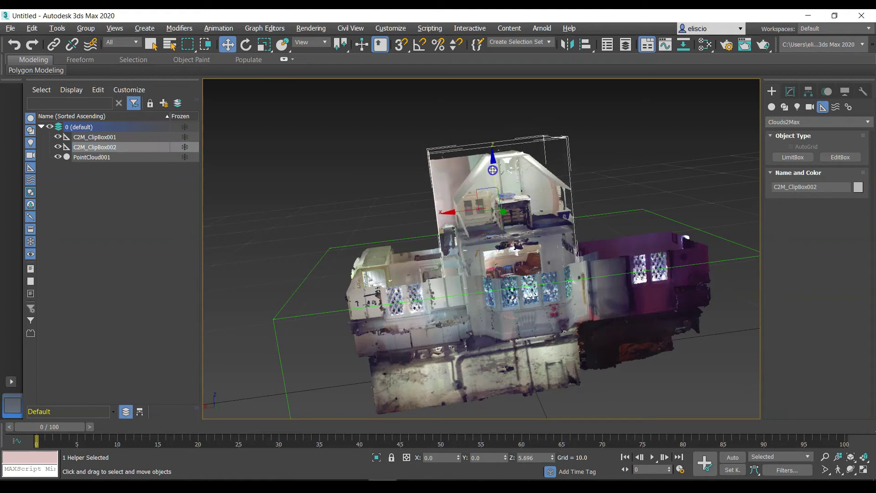
middle_click_drag(485, 199, 491, 318, "alt")
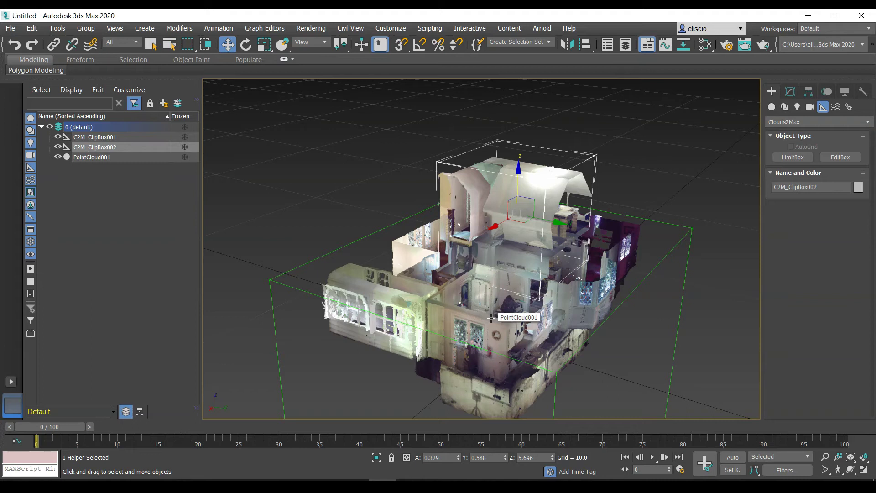
Lower C2M_ClipBox002 to about Z -0.635 and slide it along Y
middle_click_drag(490, 318, 523, 183, "alt")
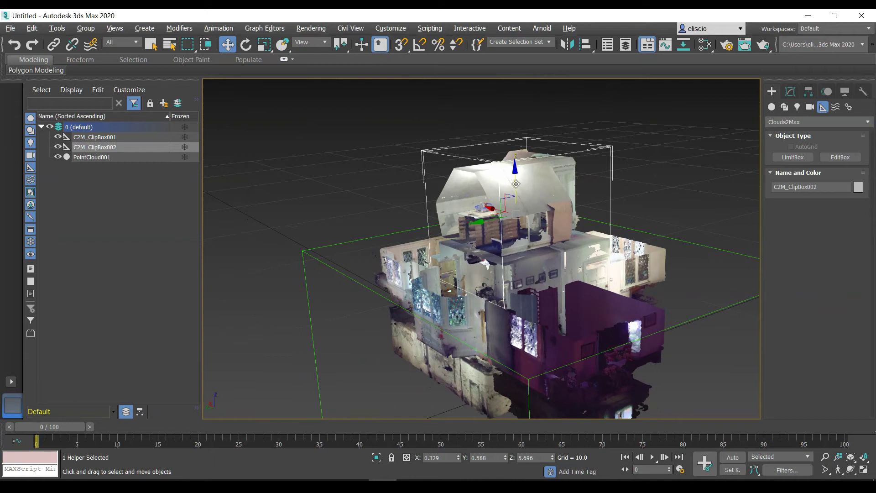
left_click_drag(516, 184, 518, 211)
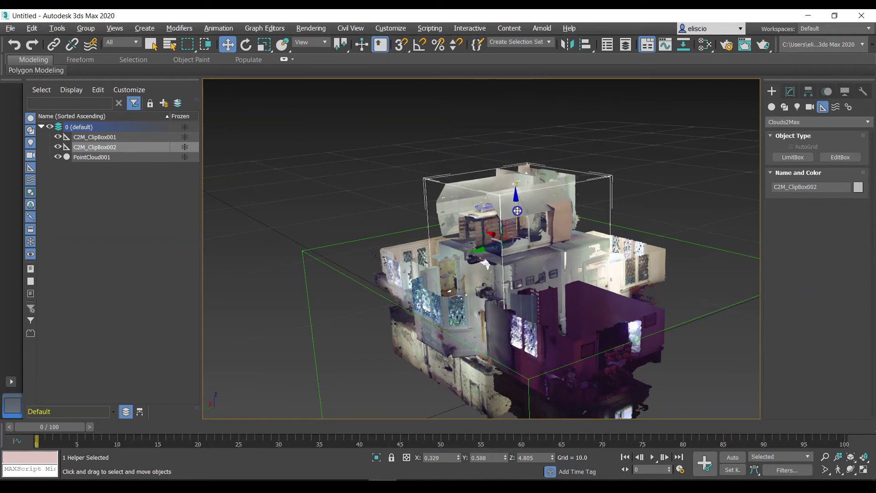
middle_click_drag(517, 211, 537, 234, "alt")
left_click_drag(514, 247, 501, 249)
middle_click_drag(502, 249, 516, 328, "alt")
left_click_drag(498, 325, 494, 336)
Scale the second clip box up to about 240% and reposition it over the floor plan
key("r")
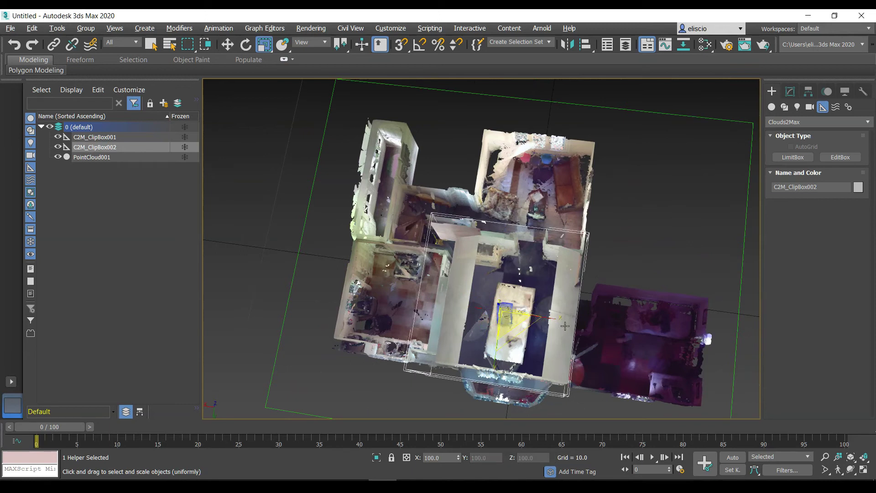
left_click_drag(525, 331, 568, 379)
key("w")
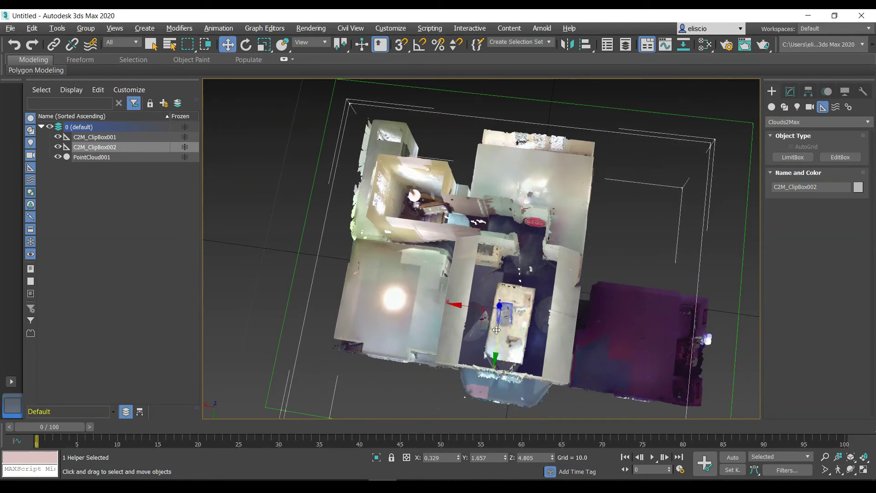
left_click_drag(491, 326, 484, 270)
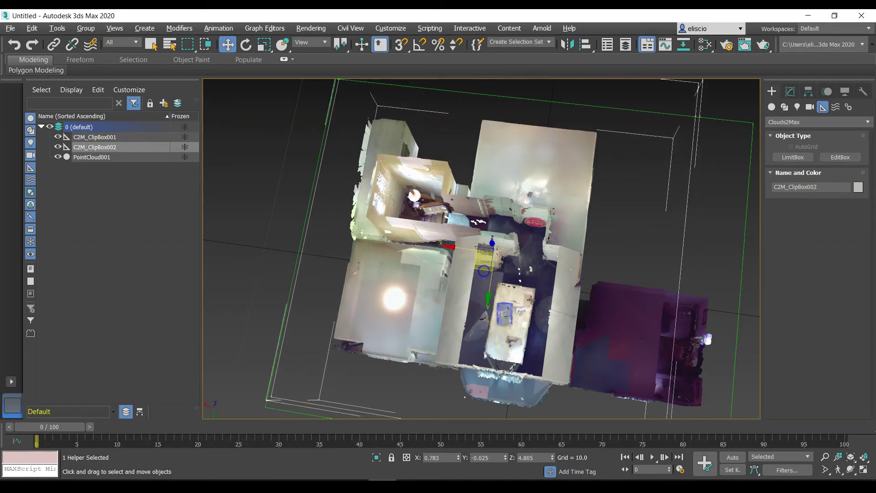
middle_click_drag(483, 270, 572, 316, "alt")
Delete C2M_ClipBox002, raise C2M_ClipBox001 to Z 3.244, and scrub the timeline
key("Delete")
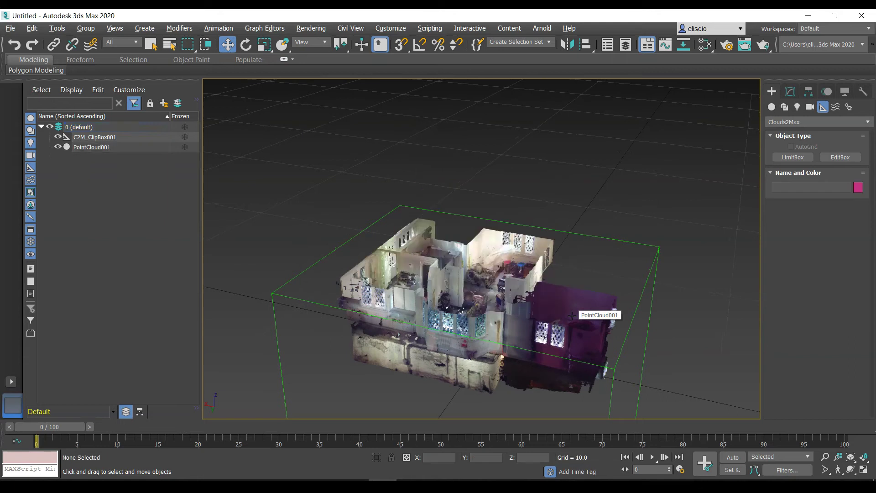
middle_click_drag(588, 275, 601, 278, "alt")
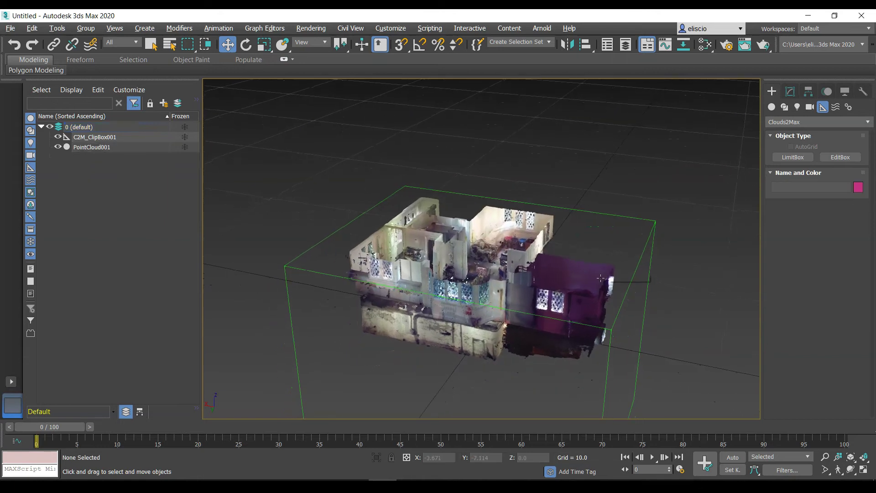
left_click(620, 307)
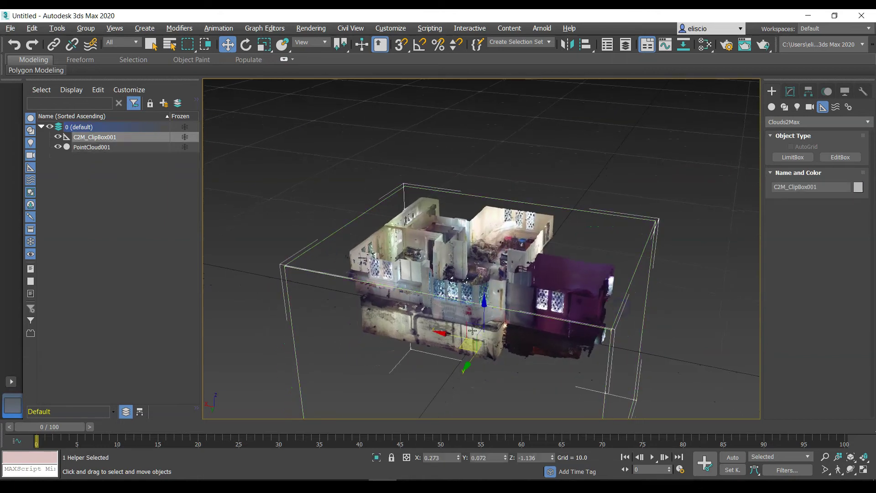
left_click_drag(484, 318, 487, 236)
middle_click_drag(542, 281, 539, 191, "alt")
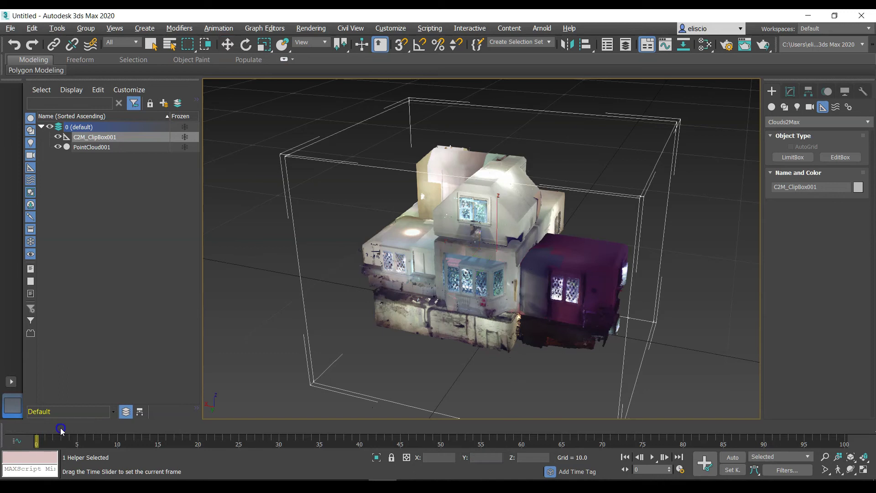
left_click_drag(53, 433, 21, 388)
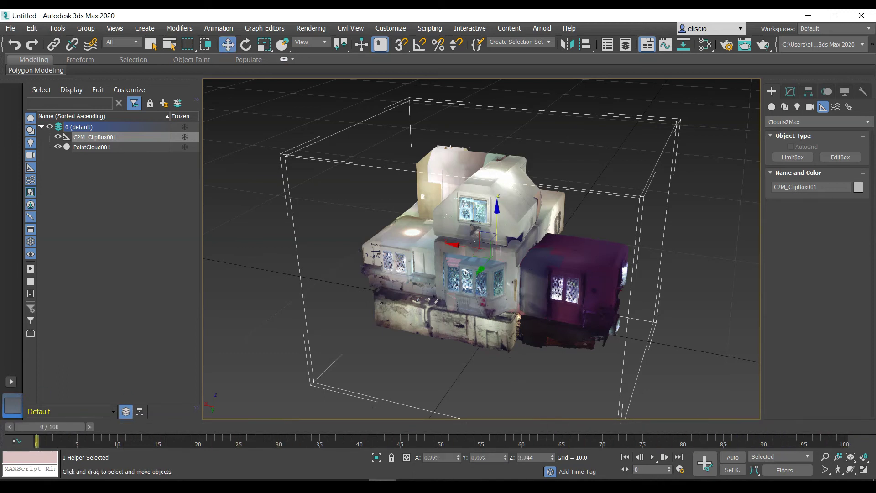
With Auto Key on, key the clip box above the house at frame 0 and lower it to Z -4.593 at frame 100
left_click(733, 457)
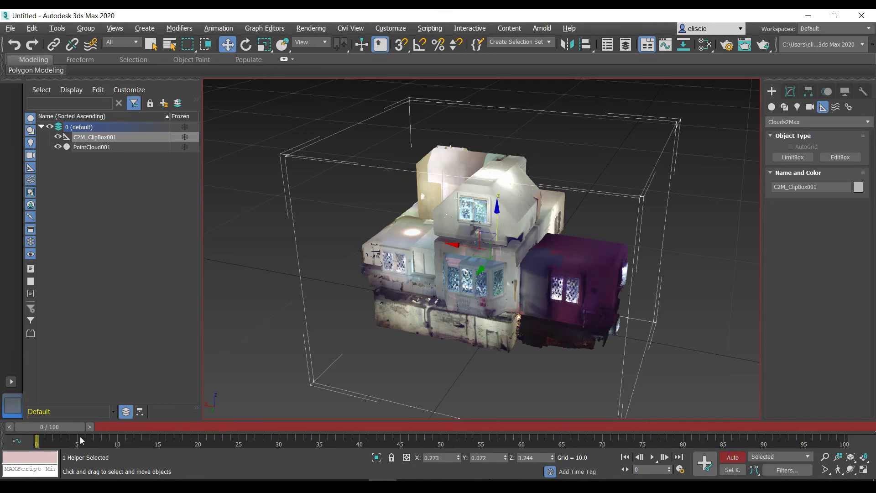
mouse_move(495, 217)
left_mouse_down()
mouse_move(487, 250)
mouse_move(494, 234)
left_mouse_up()
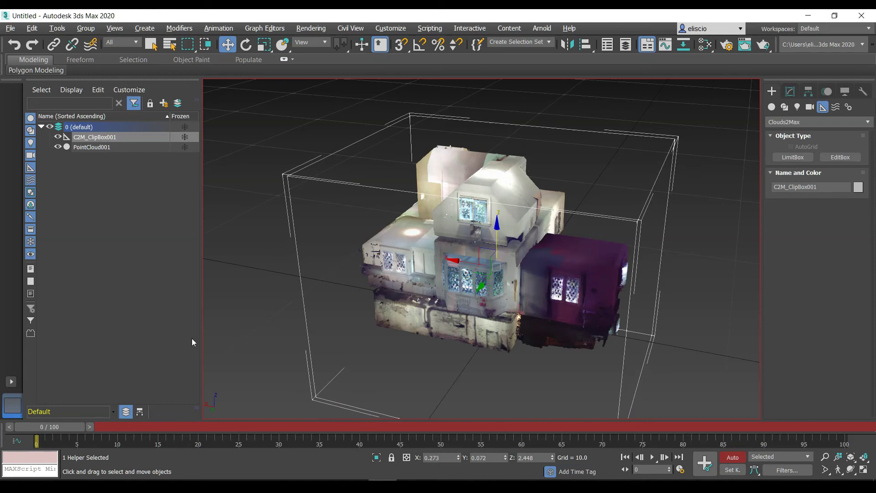
left_click_drag(67, 431, 783, 425)
key("w")
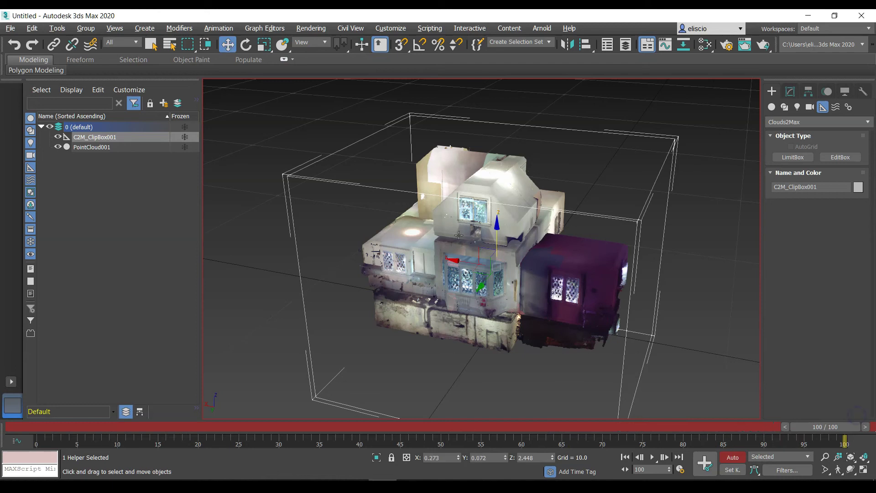
left_click_drag(496, 231, 503, 359)
Play the animation to watch the clip box slice the house, viewed from above
middle_click_drag(574, 233, 586, 194)
scroll(586, 194, "up", 3)
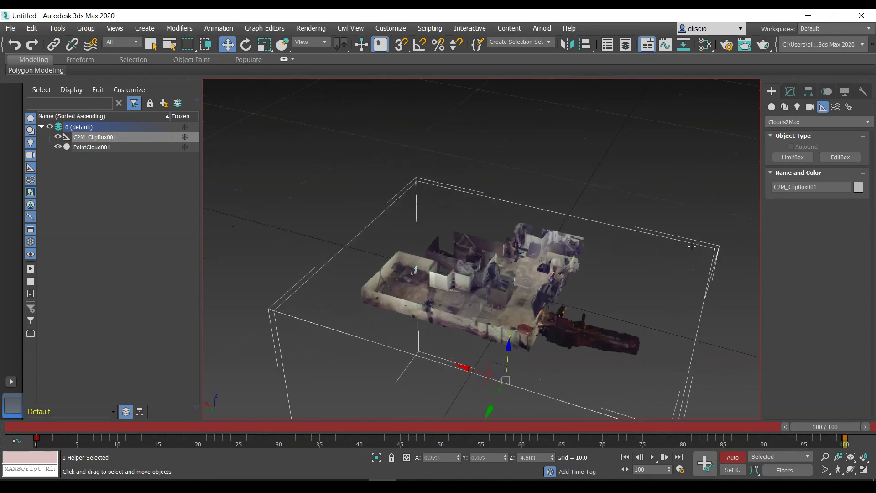
middle_click_drag(671, 219, 677, 256, "alt")
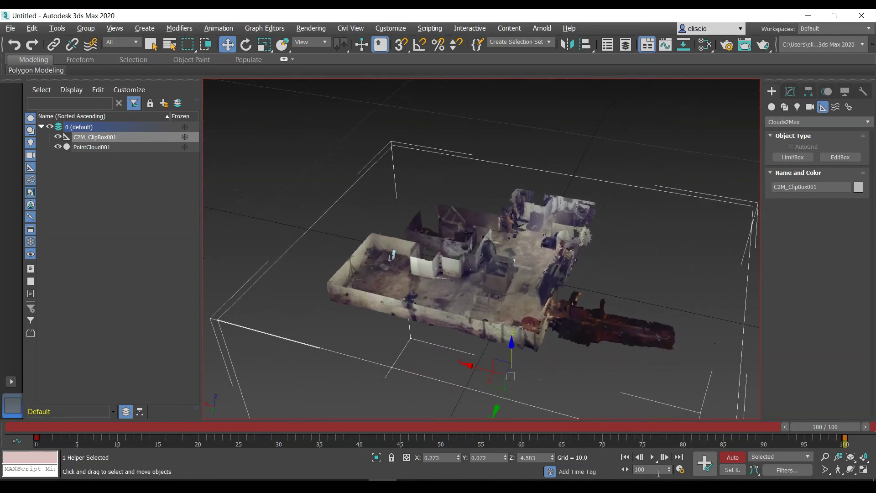
left_click(653, 458)
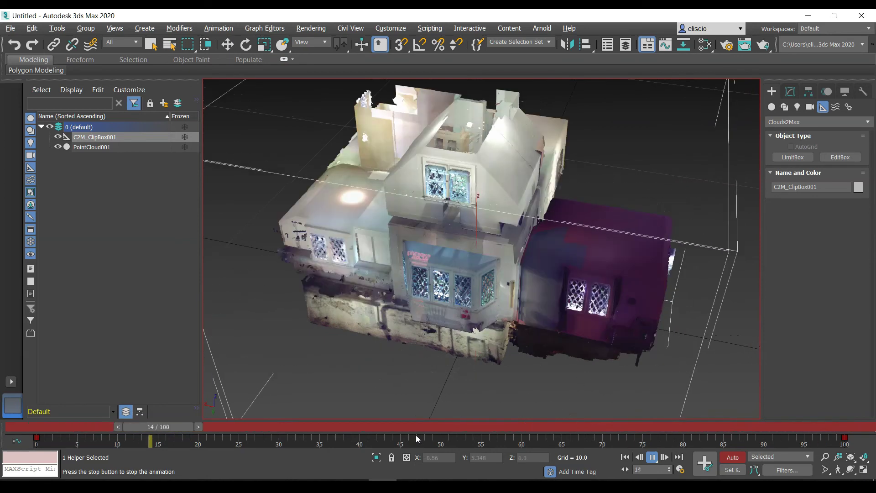
Stop playback and rename the clip box to 2
left_click(441, 425)
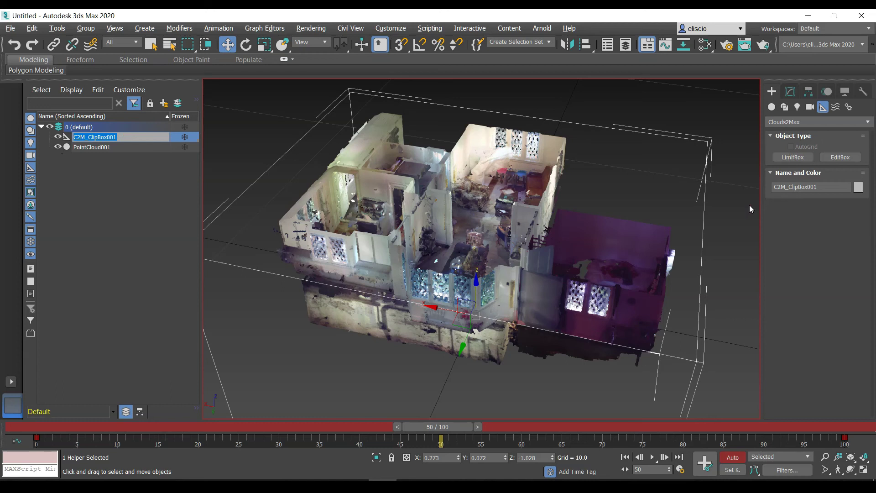
left_click(96, 154)
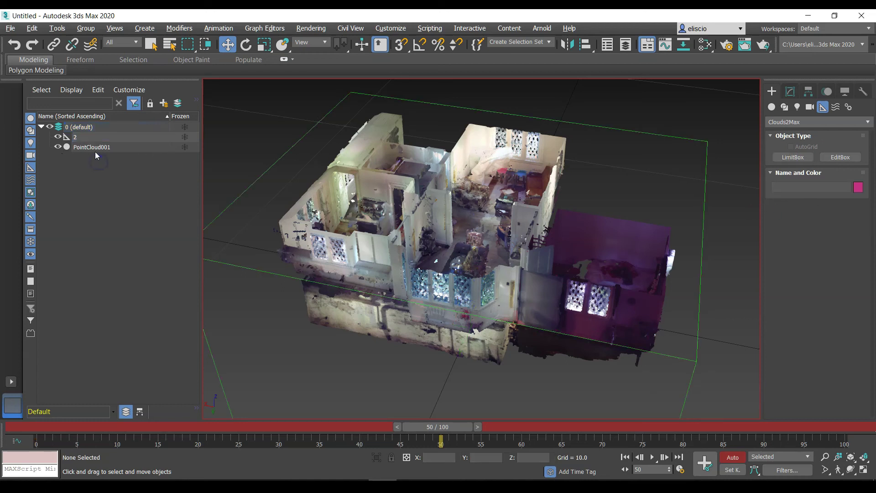
left_click(102, 137)
Check clip box 2's LimitBox settings, then hide it in the viewport
key("ctrl+a")
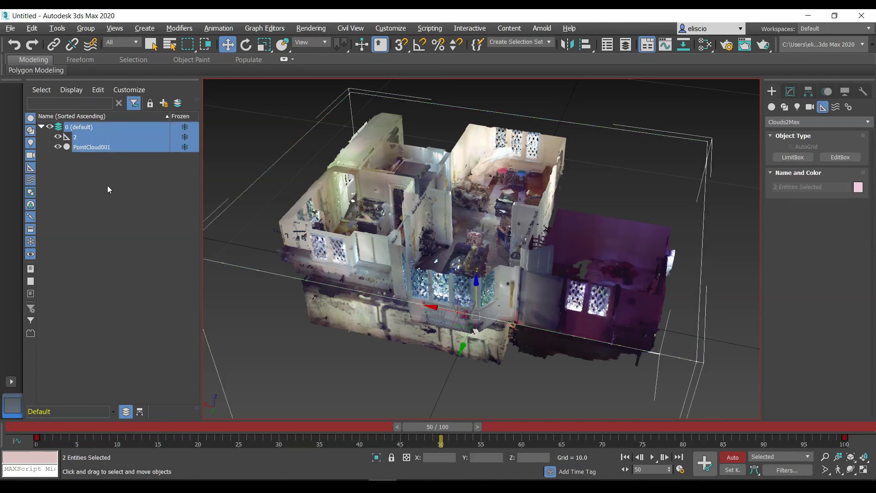
left_click(96, 139)
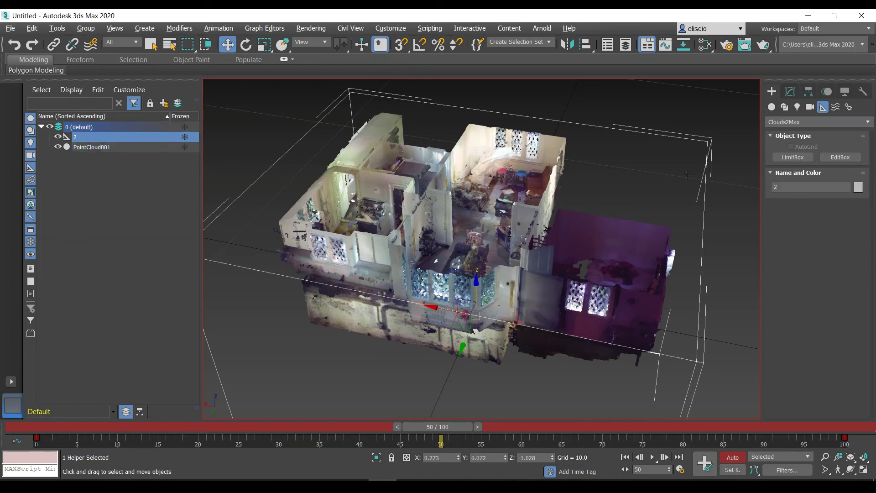
left_click(789, 91)
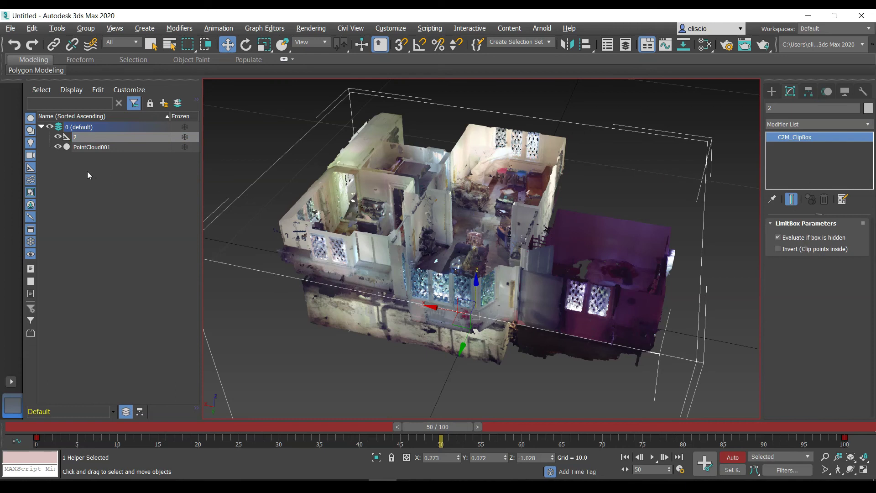
left_click(58, 137)
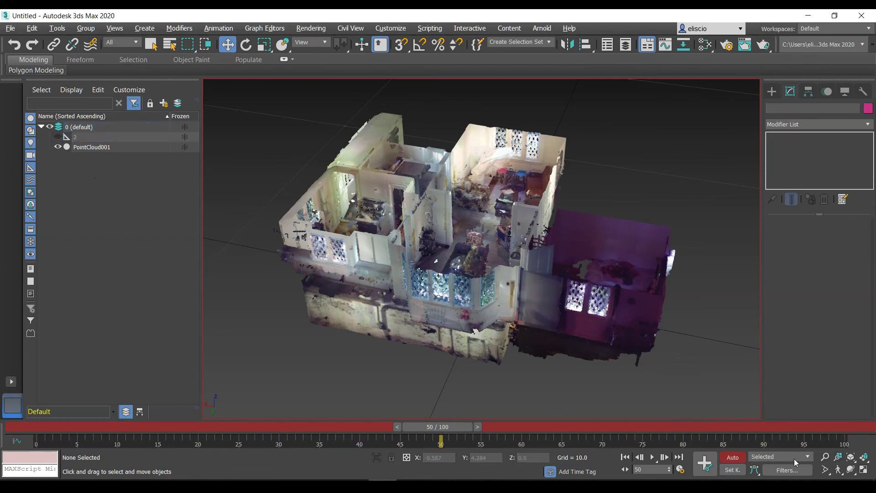
Play the animation to watch the hidden clip box cut the house scan lower by frame 61
left_click(652, 457)
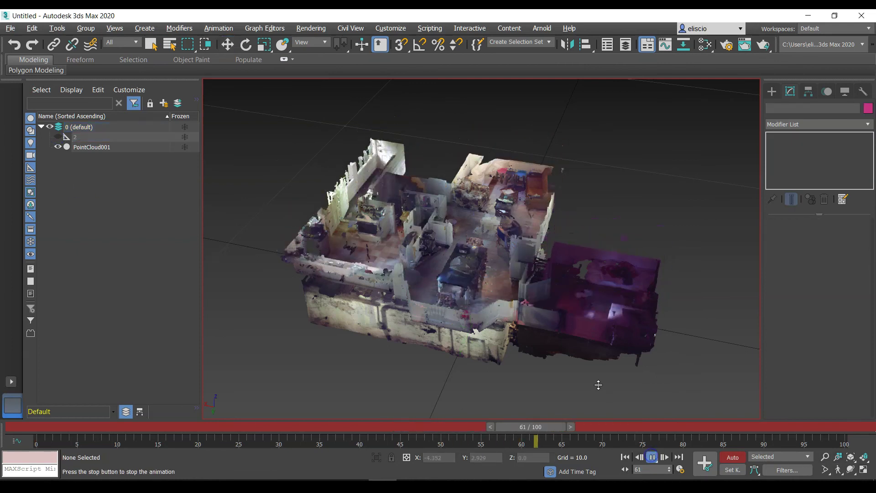